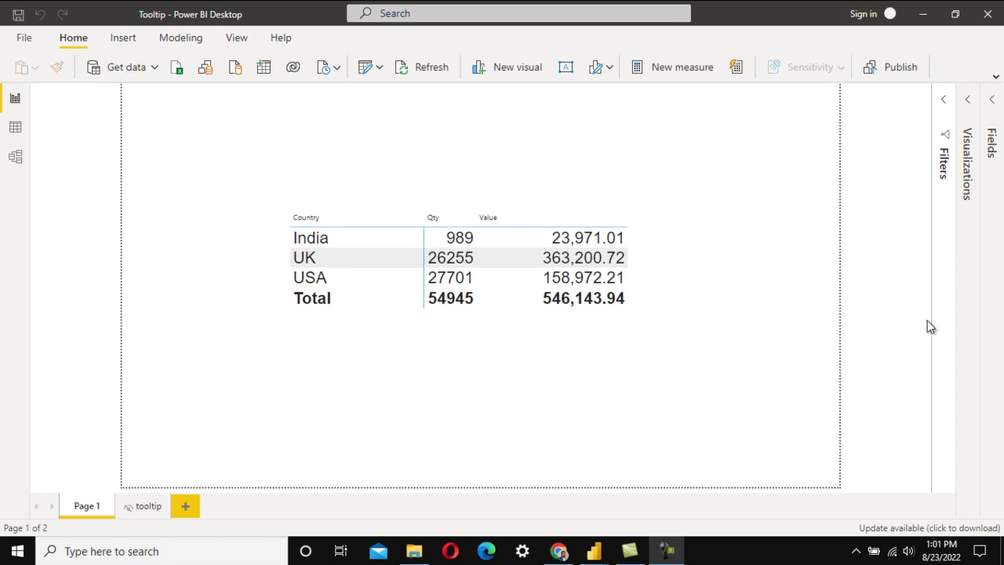
# Switch from Power BI Desktop to the Chrome window showing the YouTube search results
pyautogui.hotkey('alt', 'Tab')
pyautogui.hotkey('alt', 'Tab')
pyautogui.hotkey('alt', 'Tab')
pyautogui.hotkey('alt', 'Tab')
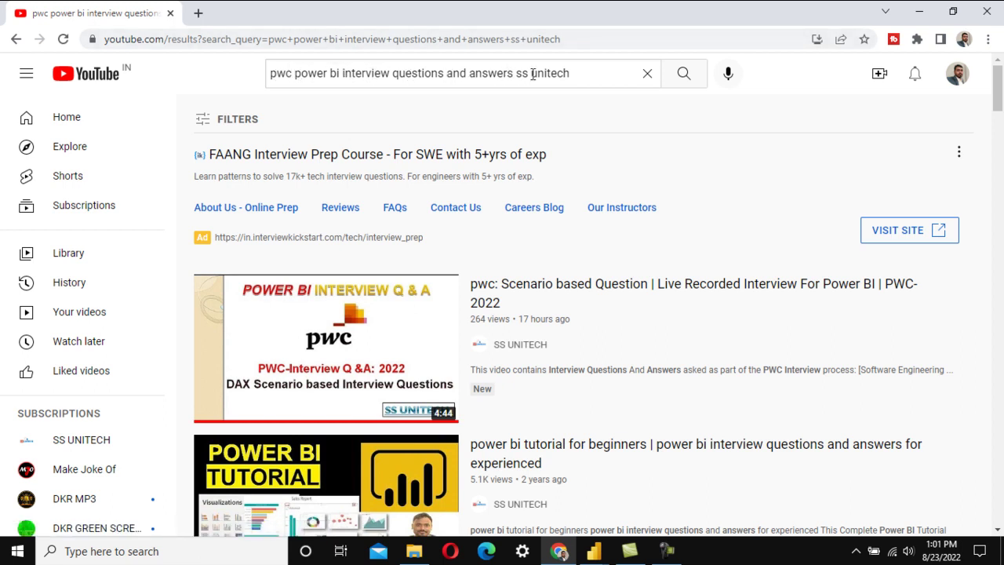
pyautogui.moveTo(578, 73); pyautogui.dragTo(518, 73)
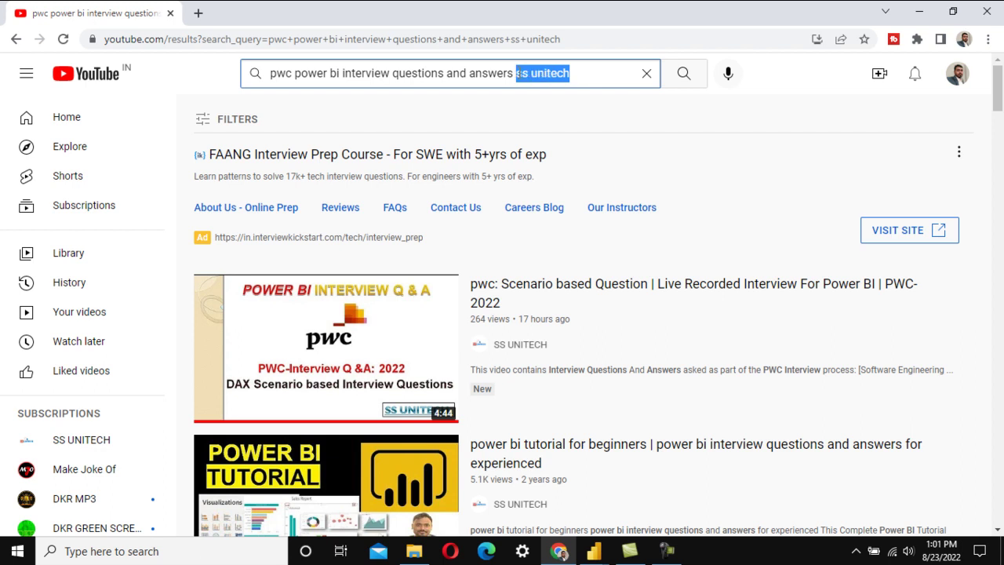
pyautogui.click(584, 73)
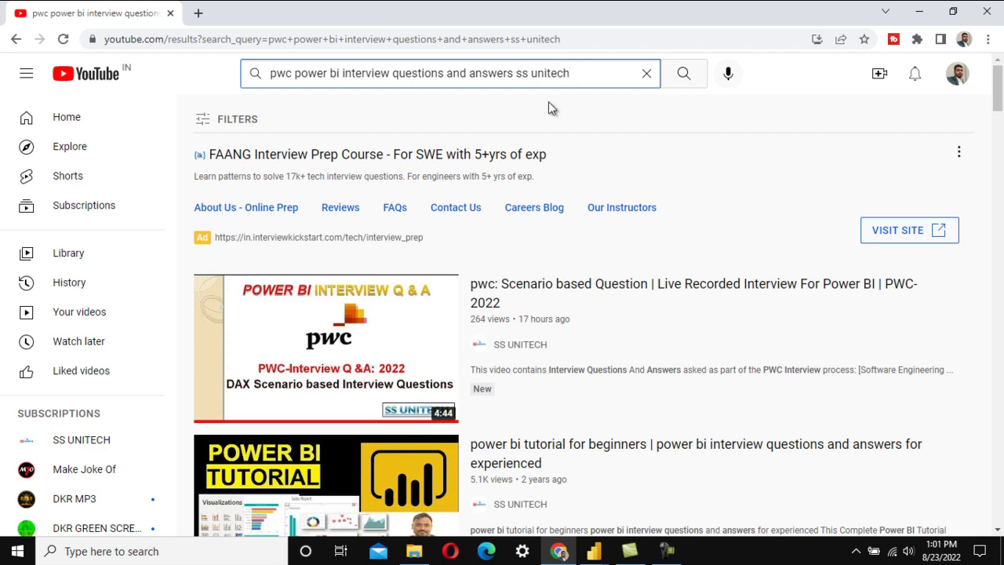
# Back in Power BI, review the 10-row Sales data, then move the Country/Qty/Value table up-left
pyautogui.moveTo(406, 338)
pyautogui.hotkey('alt', 'Tab')
pyautogui.press('Tab')
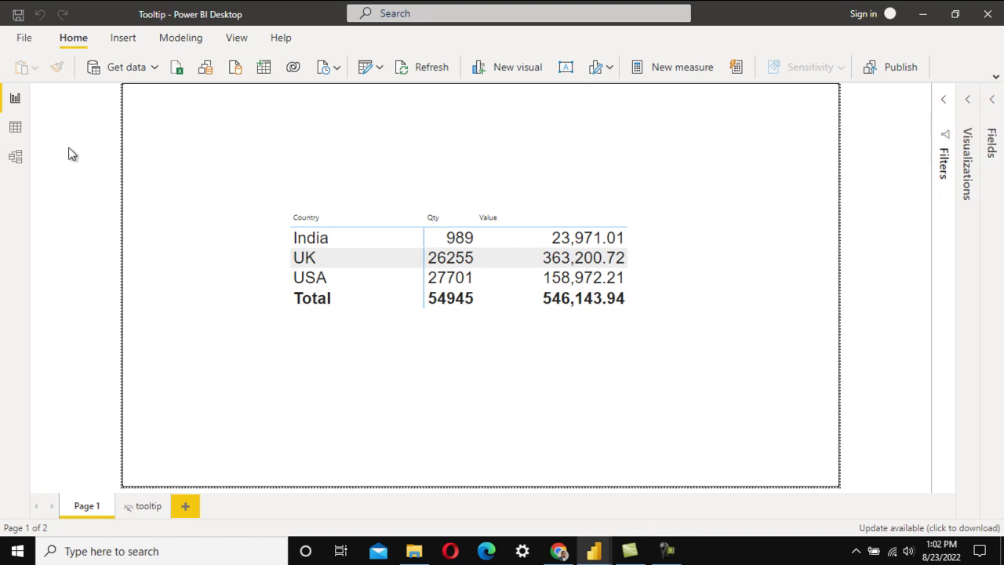
pyautogui.click(14, 128)
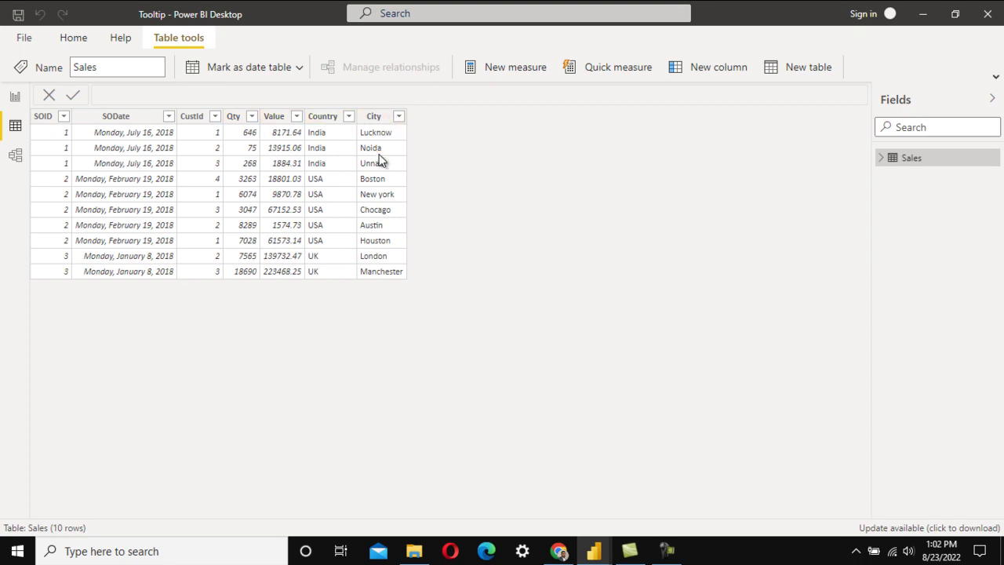
pyautogui.click(15, 97)
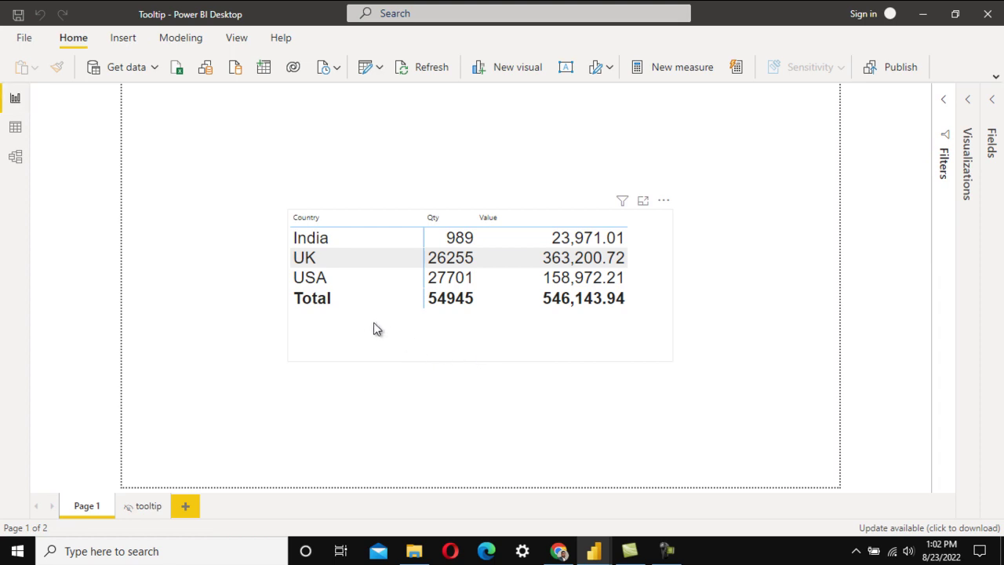
pyautogui.moveTo(371, 328); pyautogui.dragTo(299, 300)
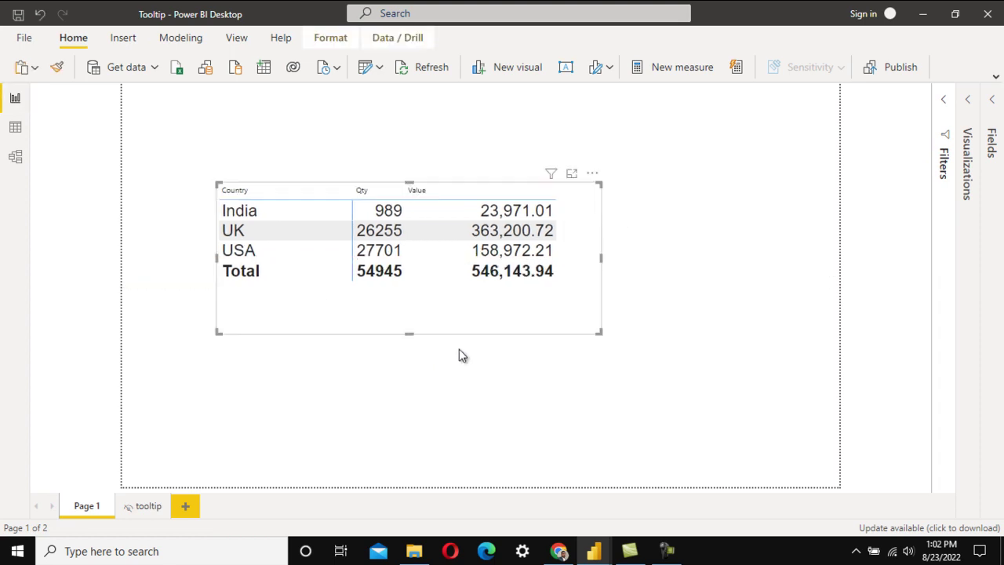
pyautogui.click(771, 269)
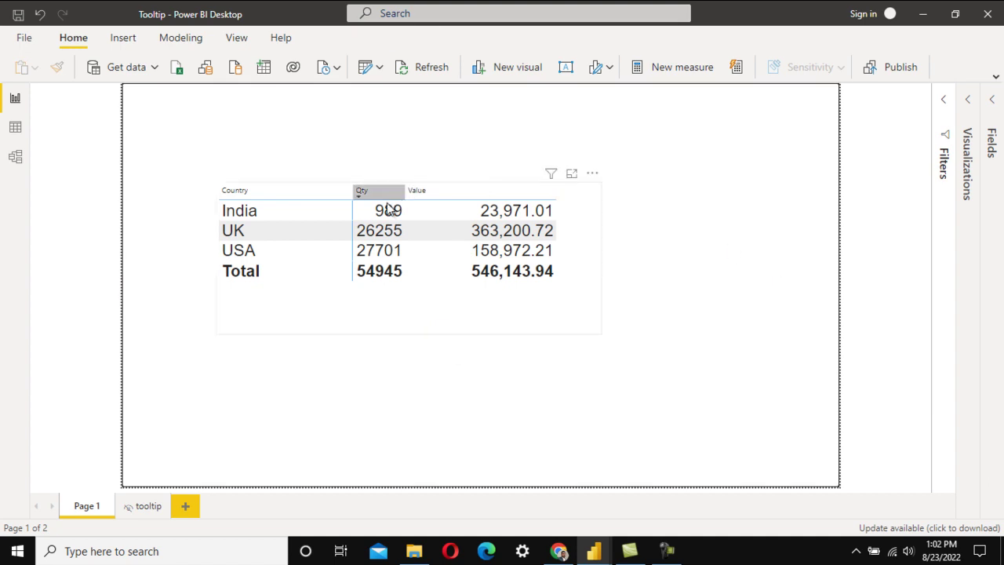
pyautogui.moveTo(374, 218)
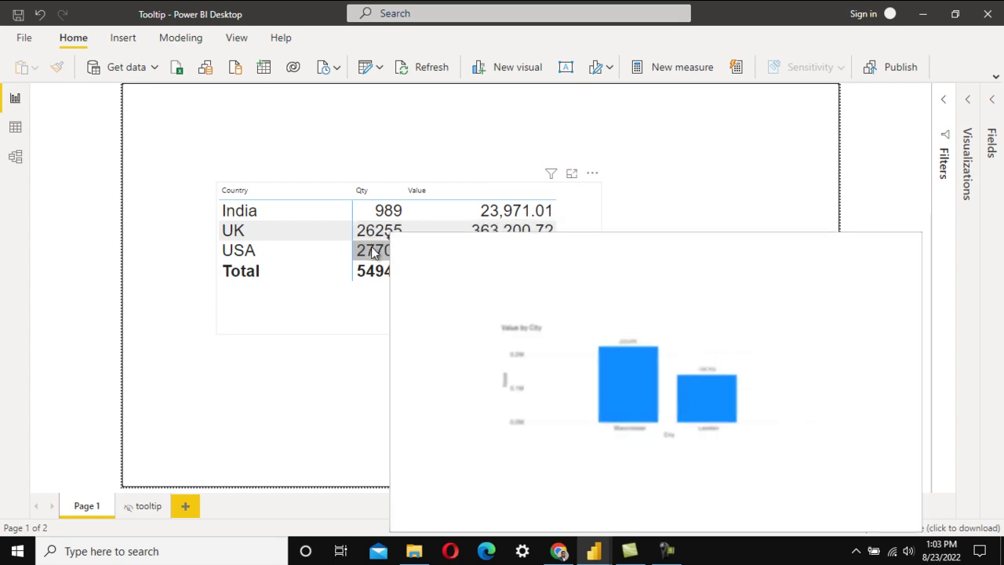
pyautogui.moveTo(376, 257)
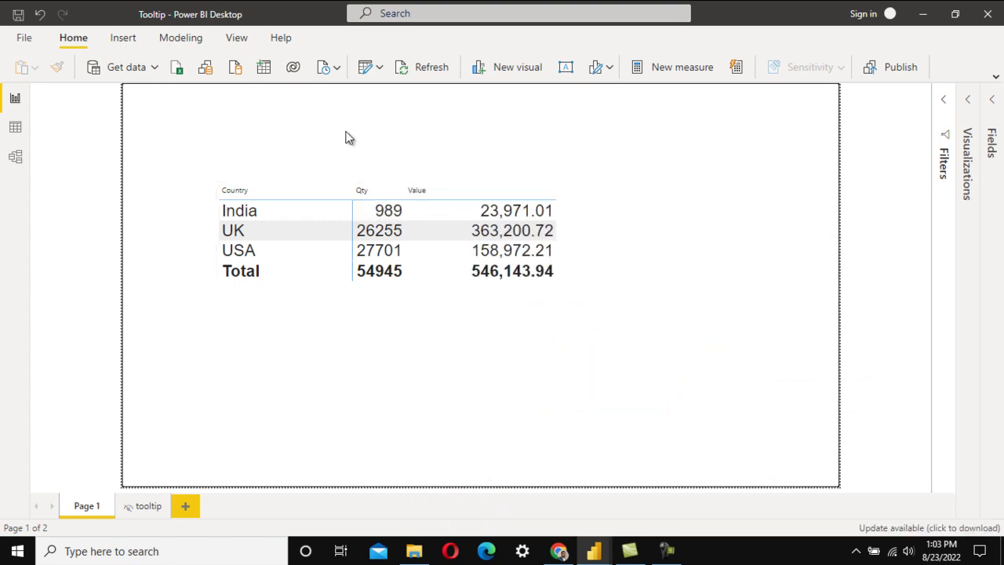
# Add a new page to the Tooltip - Demo report and rename it 'tooltip'
pyautogui.hotkey('alt', 'Tab')
pyautogui.hotkey('alt', 'Tab')
pyautogui.hotkey('alt', 'Tab')
pyautogui.hotkey('alt', 'Tab')
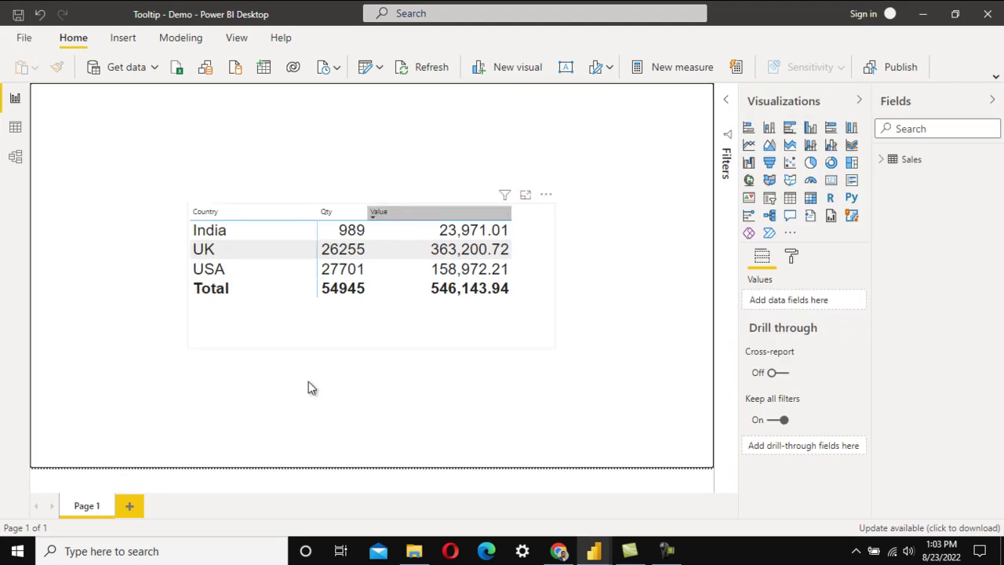
pyautogui.click(130, 507)
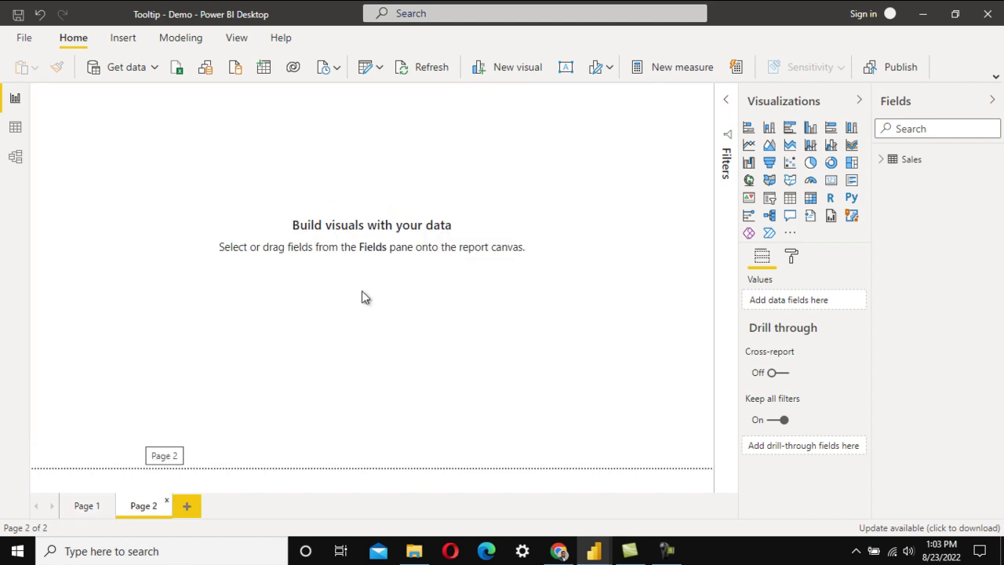
pyautogui.doubleClick(144, 505)
pyautogui.write('tooltip')
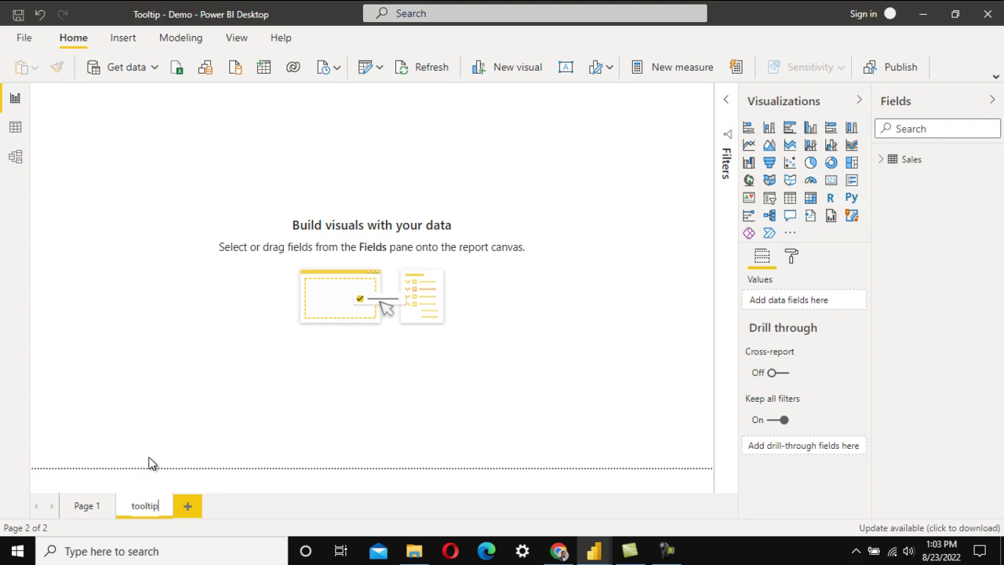
pyautogui.click(178, 385)
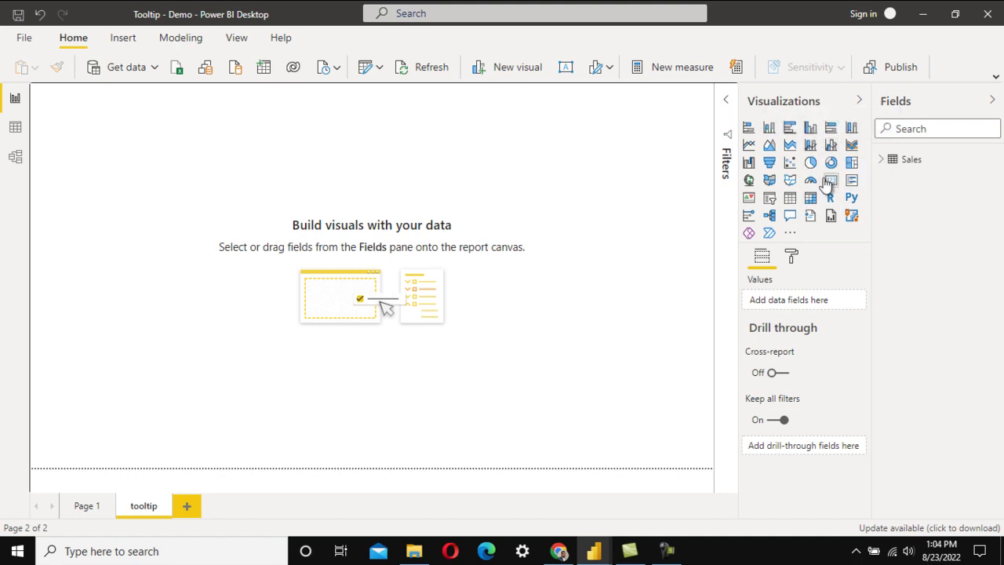
# Add a stacked column chart to the tooltip page, centred and enlarged
pyautogui.click(769, 127)
pyautogui.moveTo(90, 128); pyautogui.dragTo(221, 208)
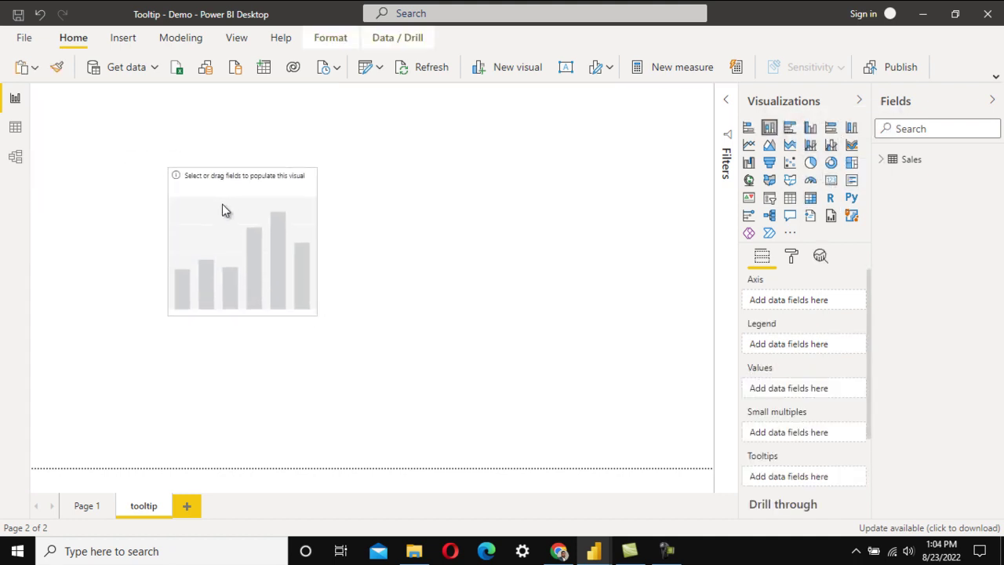
pyautogui.moveTo(323, 328); pyautogui.dragTo(473, 341)
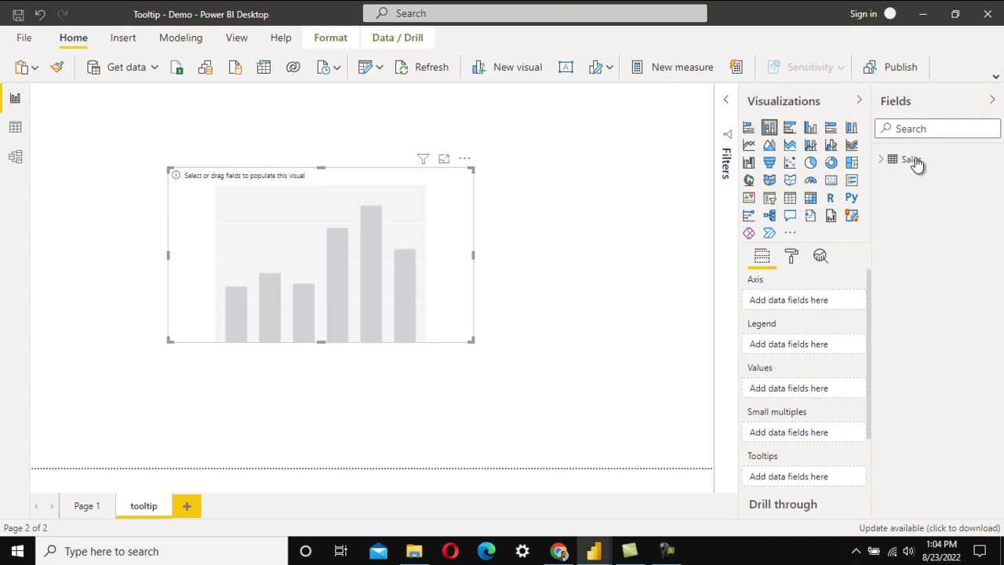
# Put City on the chart's axis and Value, summed, as its values
pyautogui.click(884, 160)
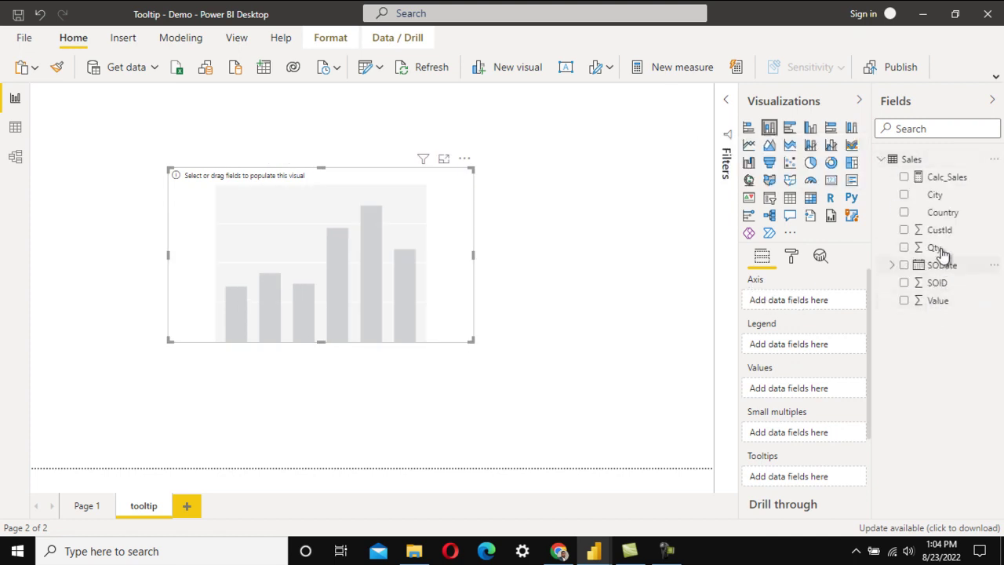
pyautogui.moveTo(935, 196); pyautogui.dragTo(811, 303)
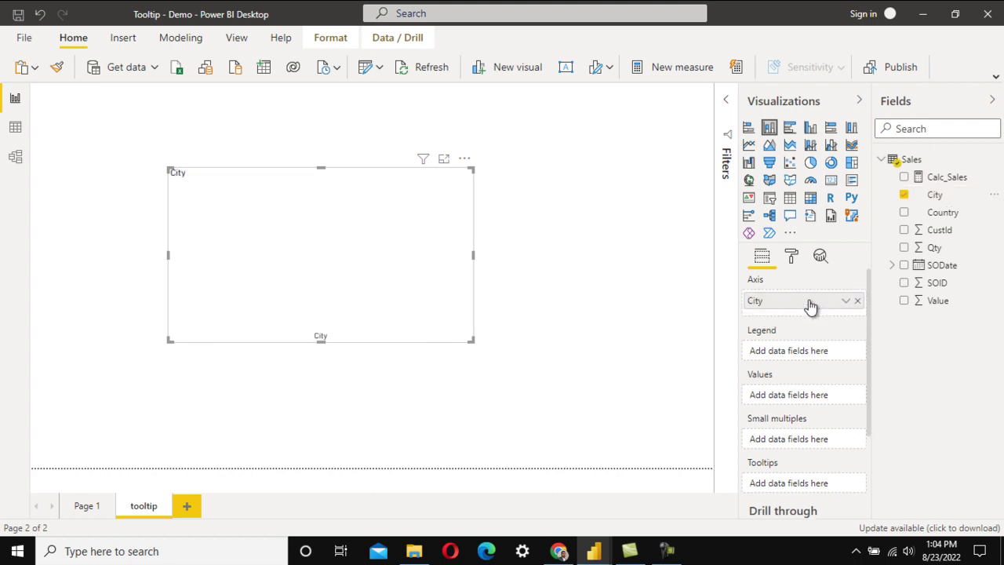
pyautogui.moveTo(938, 300); pyautogui.dragTo(811, 403)
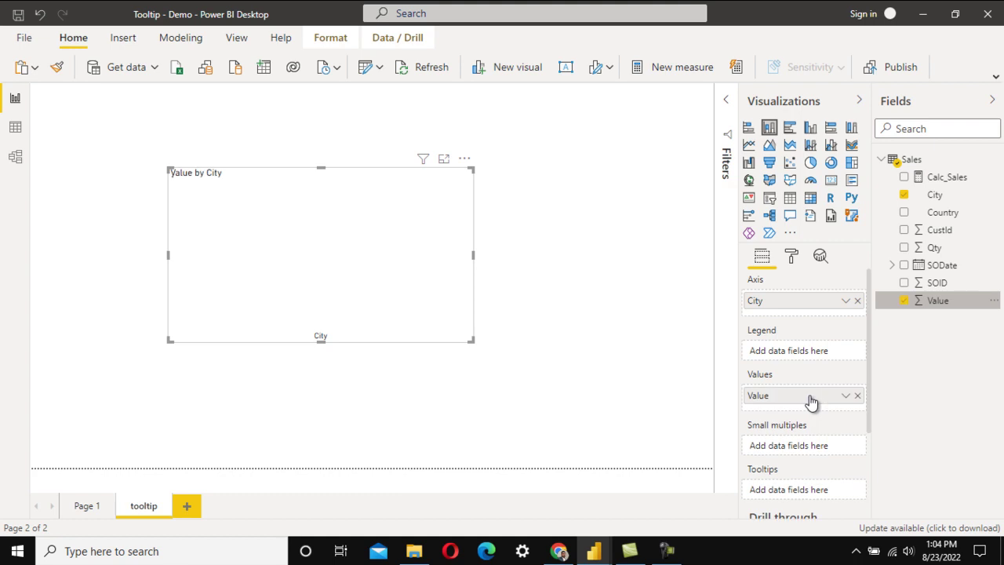
pyautogui.click(846, 398)
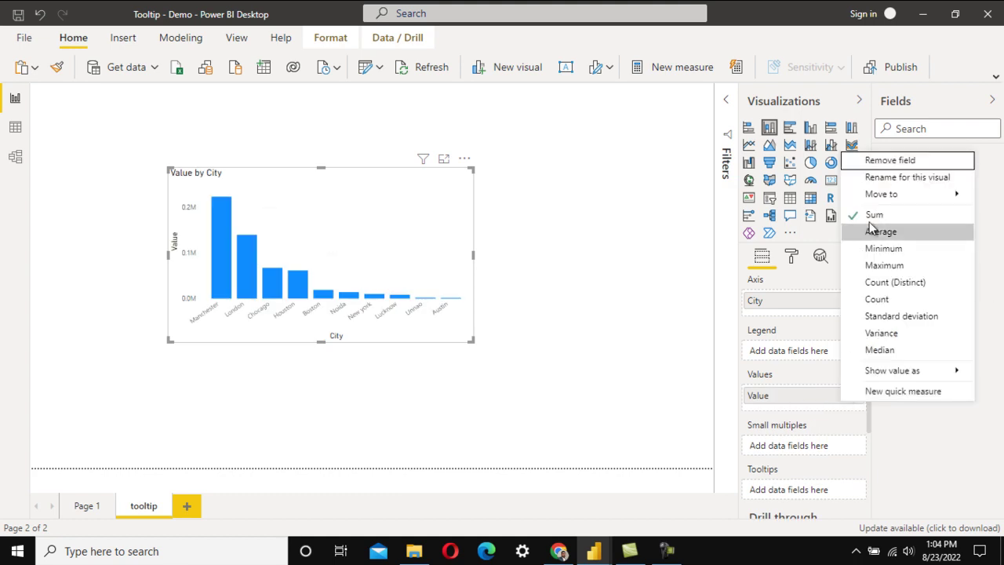
pyautogui.click(366, 226)
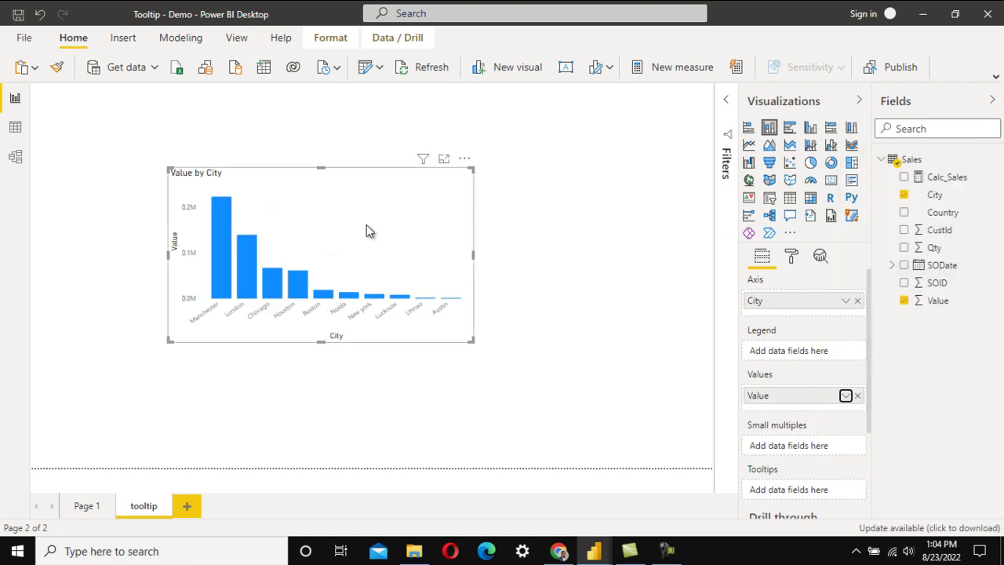
pyautogui.click(790, 259)
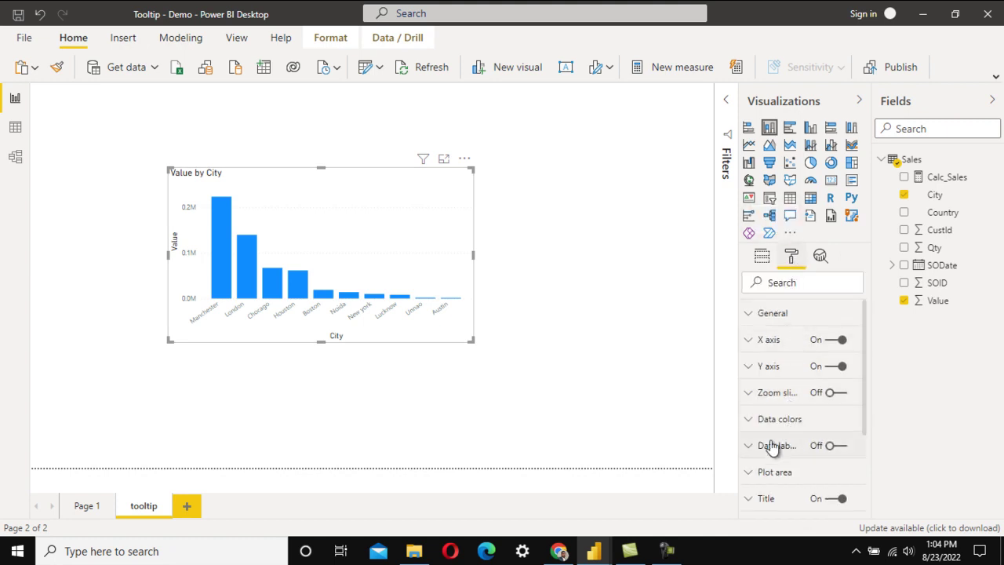
# Turn on the chart's data labels and colour them black
pyautogui.click(837, 446)
pyautogui.click(749, 445)
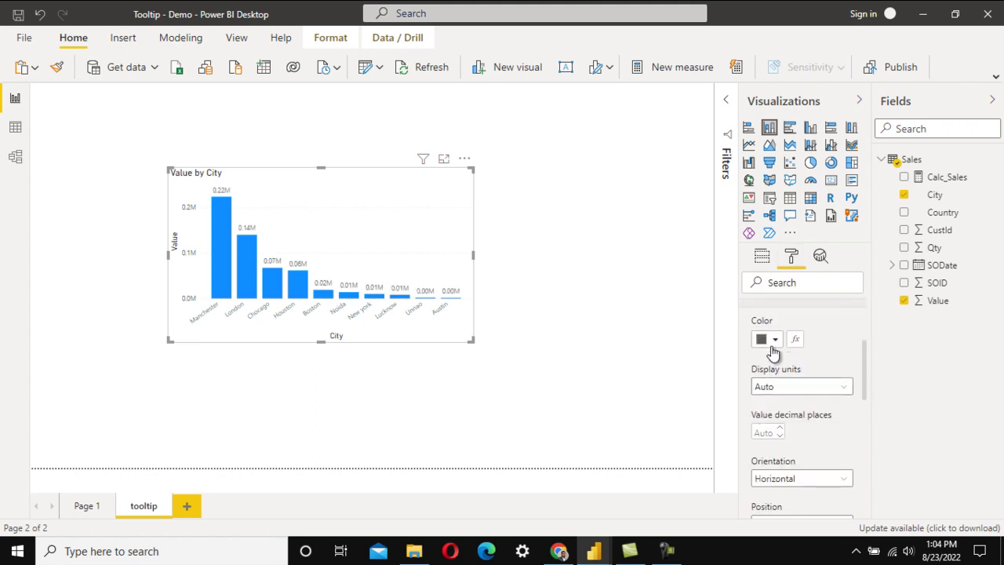
pyautogui.click(772, 339)
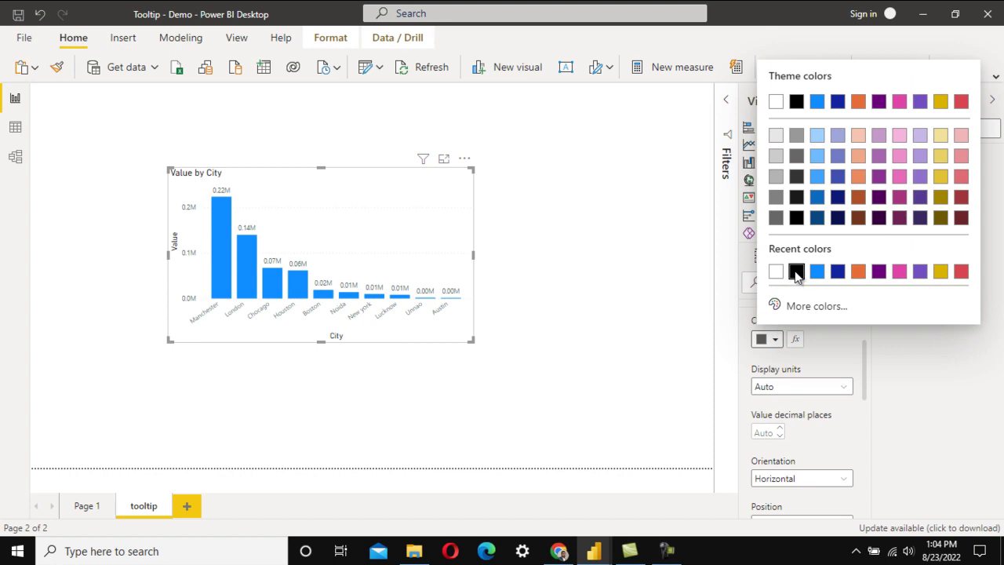
pyautogui.click(796, 271)
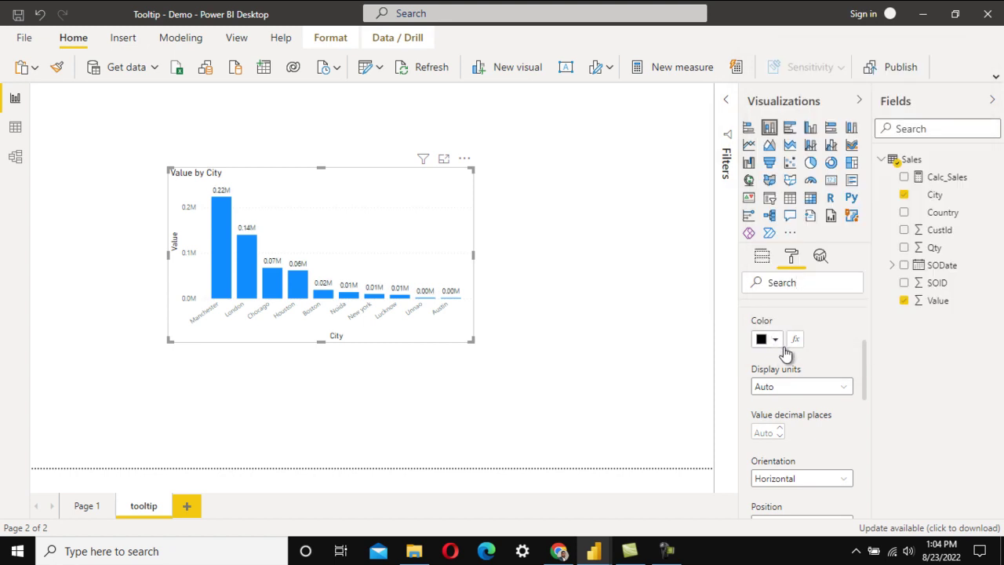
# Set the data labels' display units to Thousands, e.g. 223.47K
pyautogui.click(816, 392)
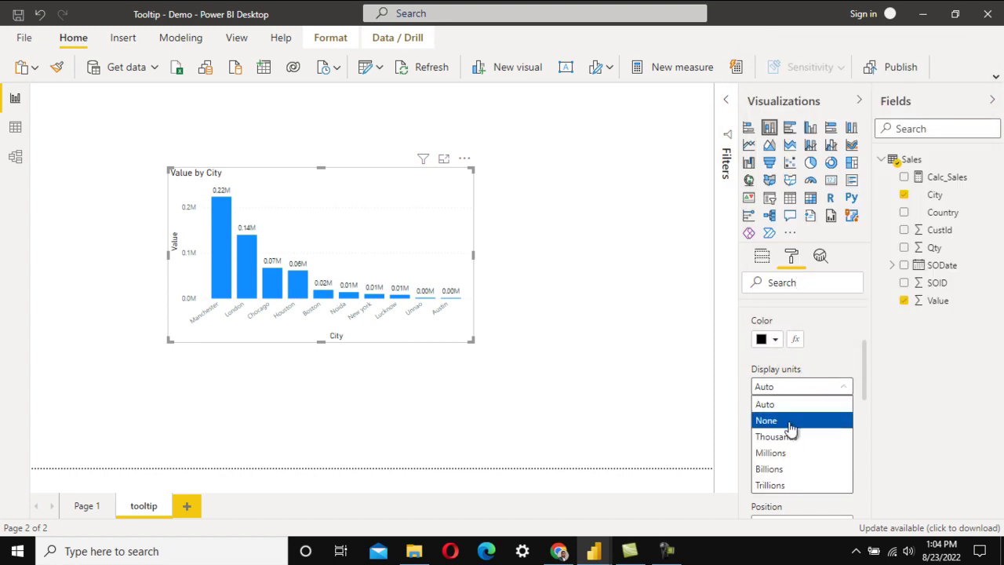
pyautogui.click(787, 436)
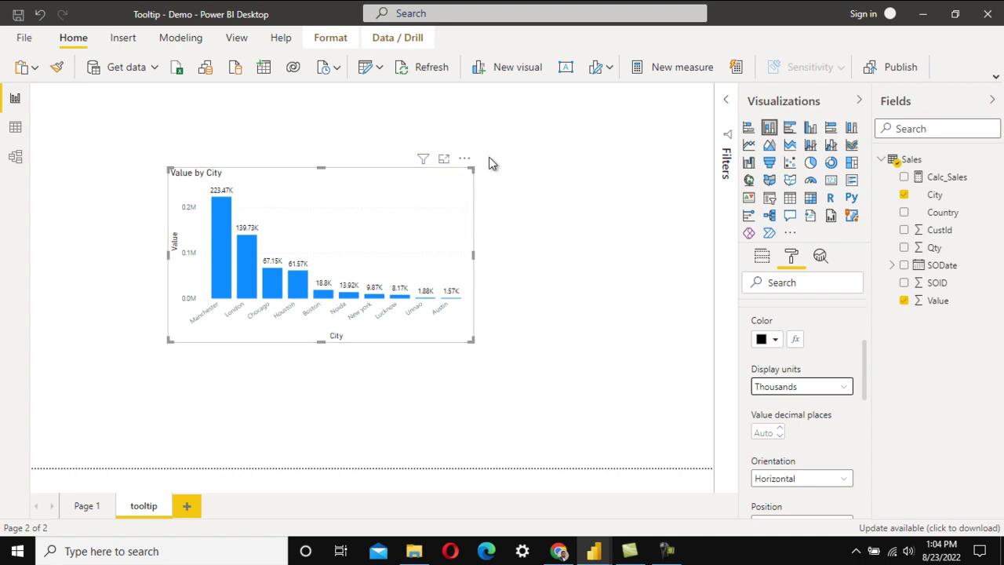
pyautogui.click(643, 163)
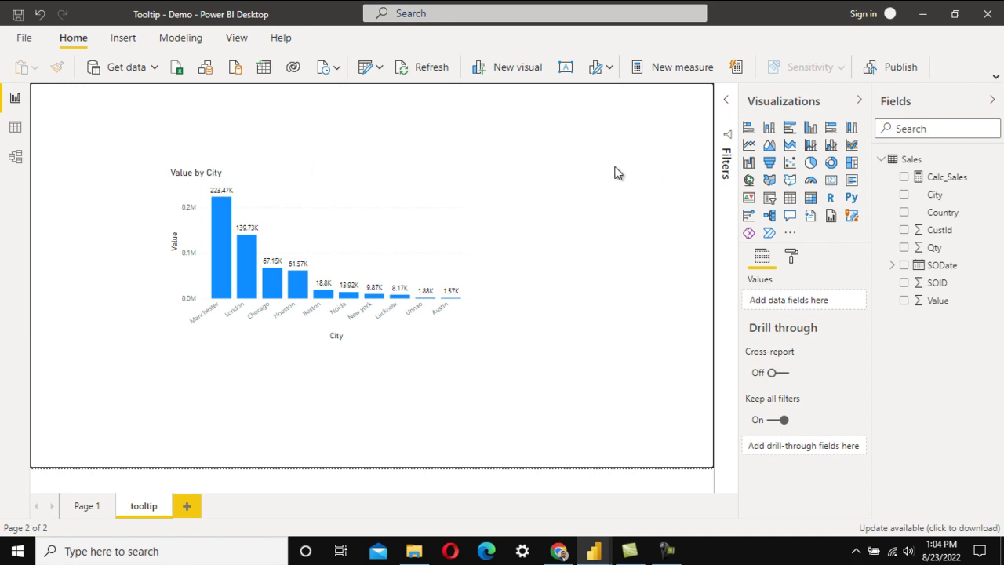
# Switch Tooltip on under Page information, then hide the 'tooltip' page tab
pyautogui.click(791, 257)
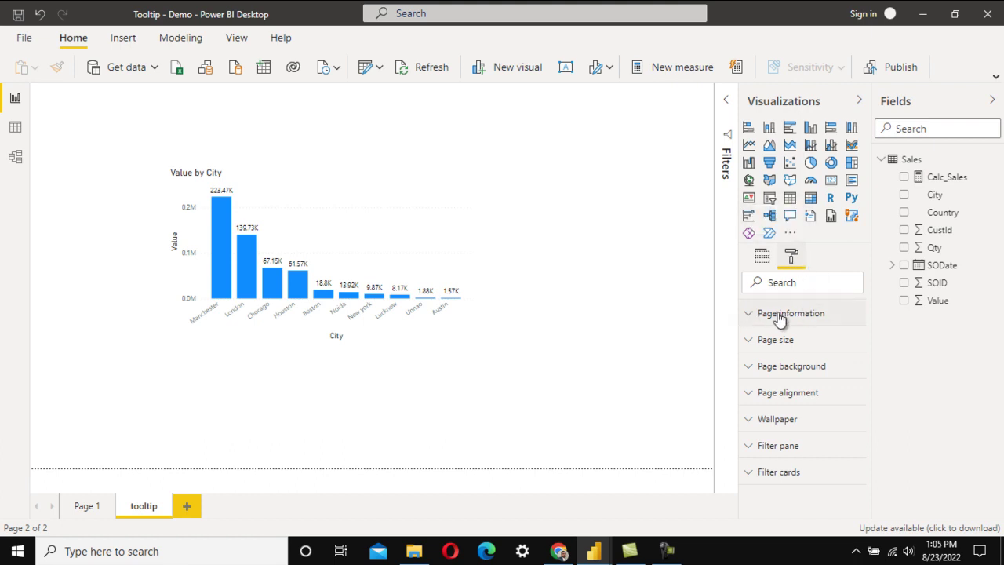
pyautogui.click(750, 315)
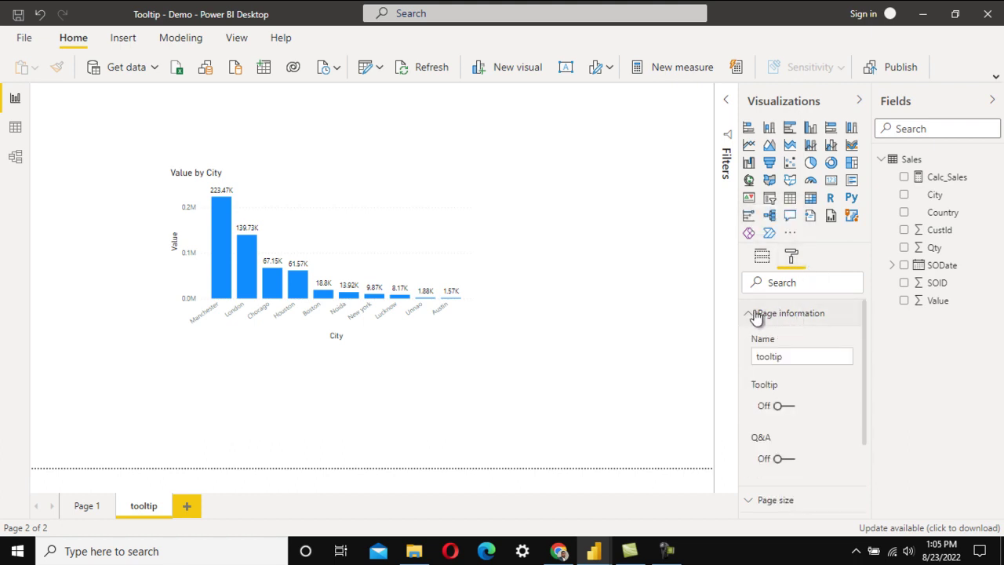
pyautogui.click(786, 407)
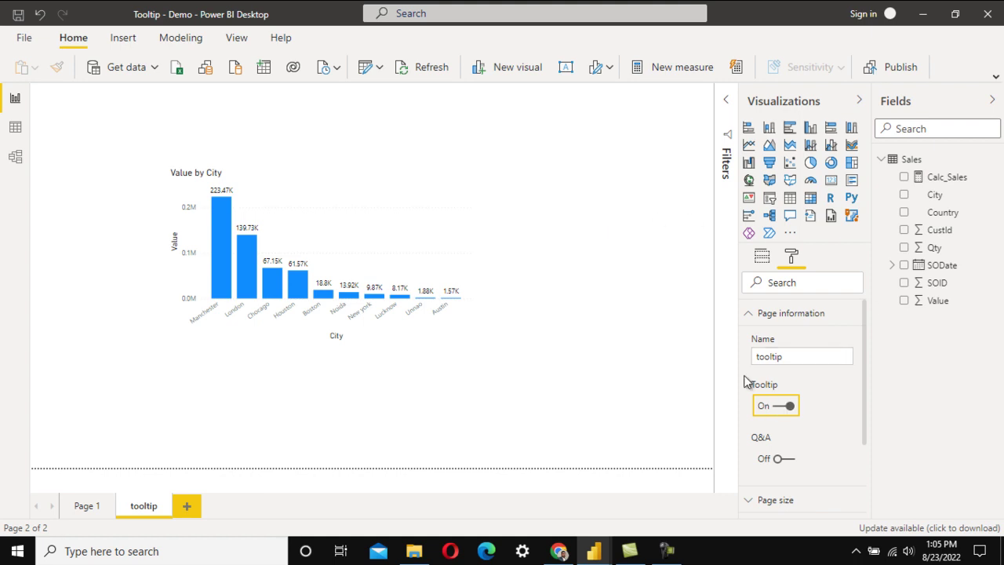
pyautogui.rightClick(139, 506)
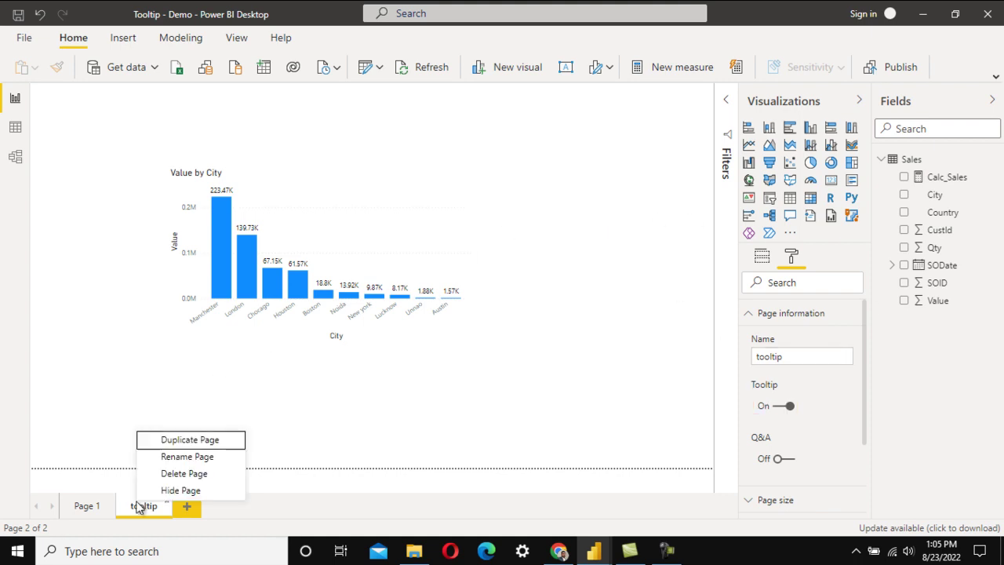
pyautogui.click(173, 490)
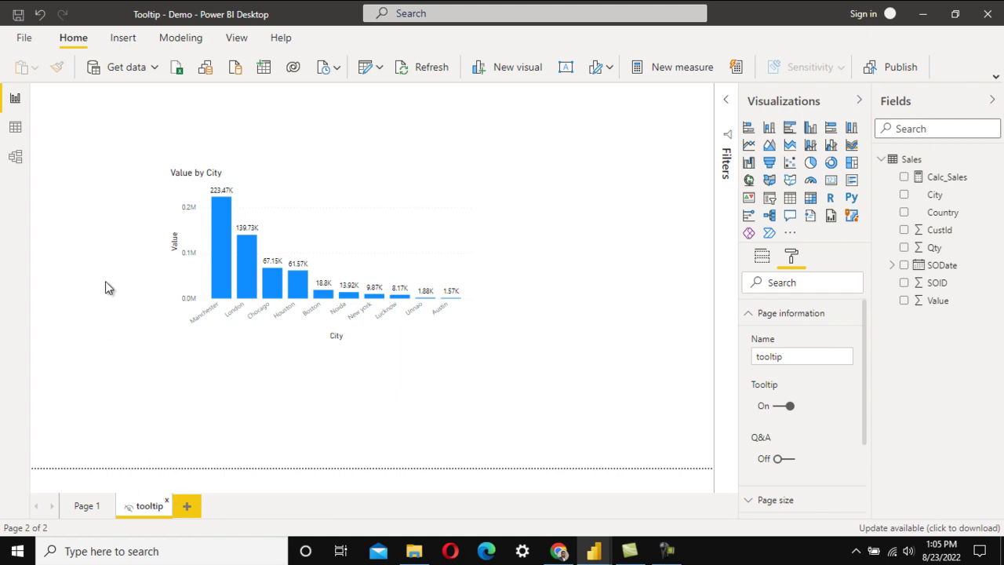
# On Page 1, turn on tooltips for the Country/Qty/Value table
pyautogui.click(83, 506)
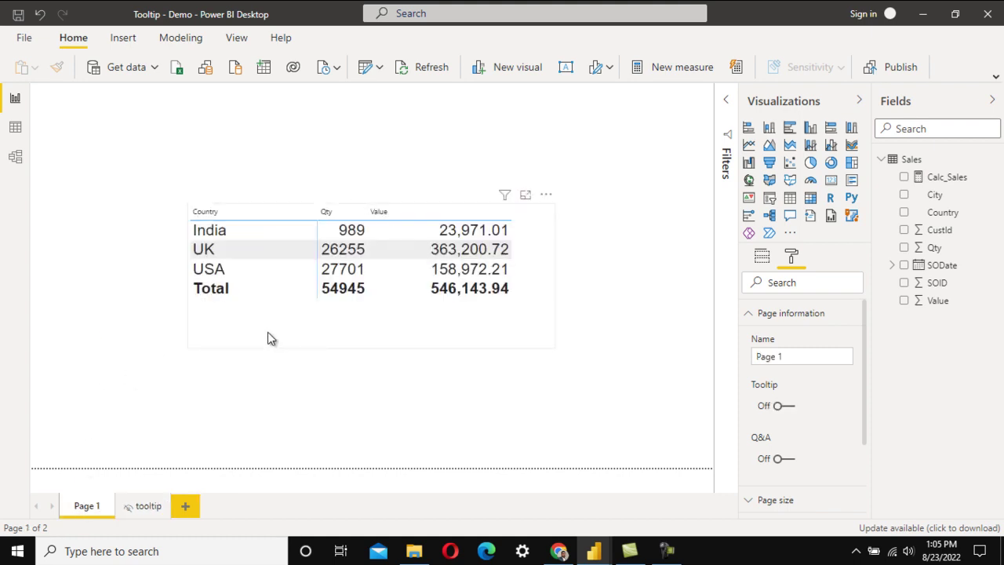
pyautogui.click(336, 289)
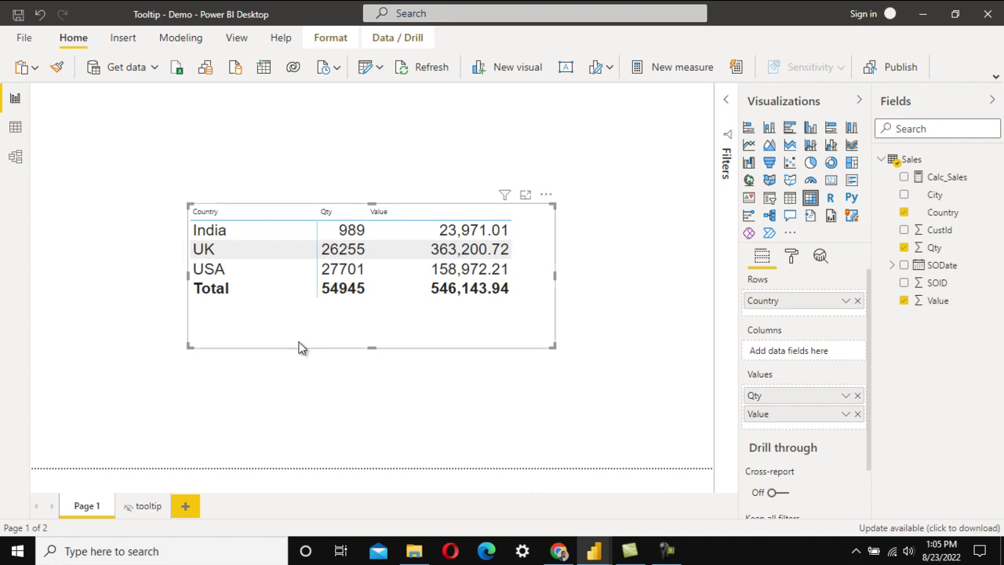
pyautogui.click(793, 258)
pyautogui.scroll(-5, 803, 392)
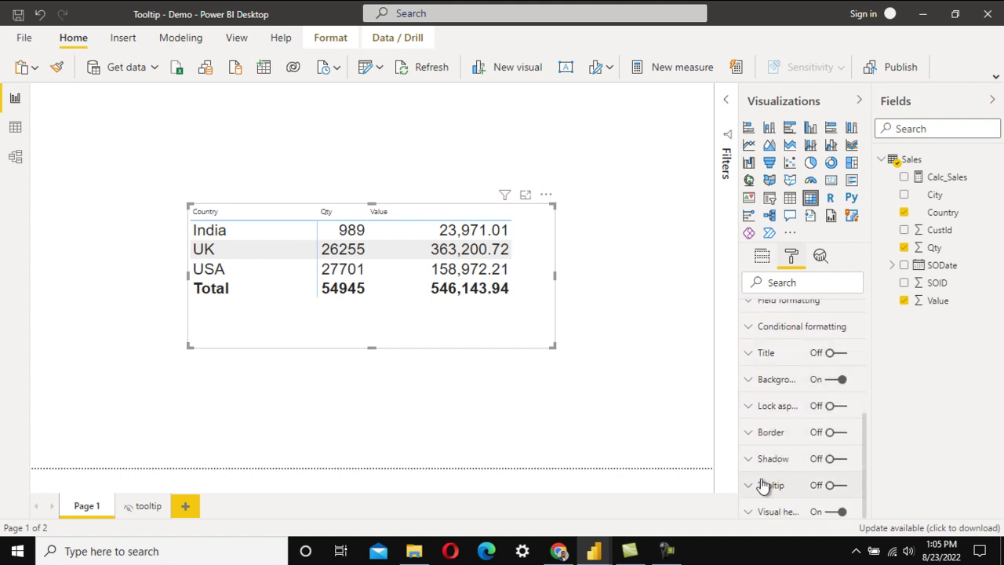
pyautogui.click(836, 486)
# Set the table's tooltip type to Report page, using the 'tooltip' page
pyautogui.click(751, 487)
pyautogui.scroll(-3, 751, 488)
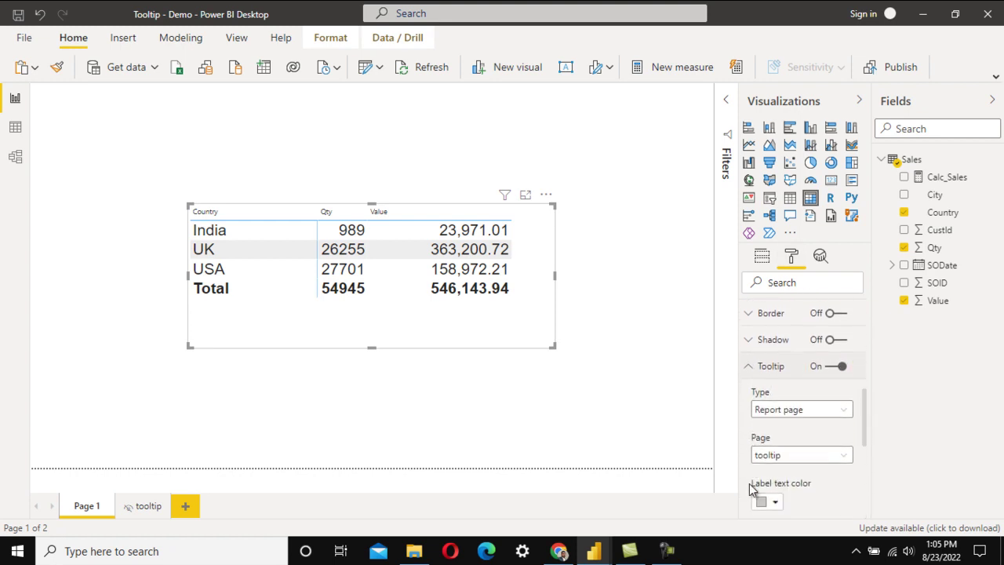
pyautogui.click(802, 359)
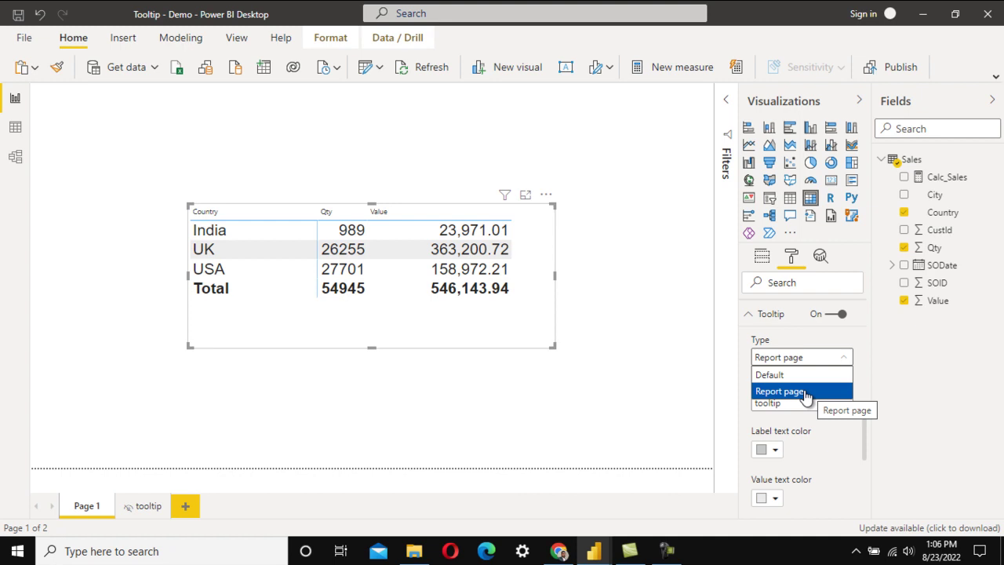
pyautogui.click(805, 391)
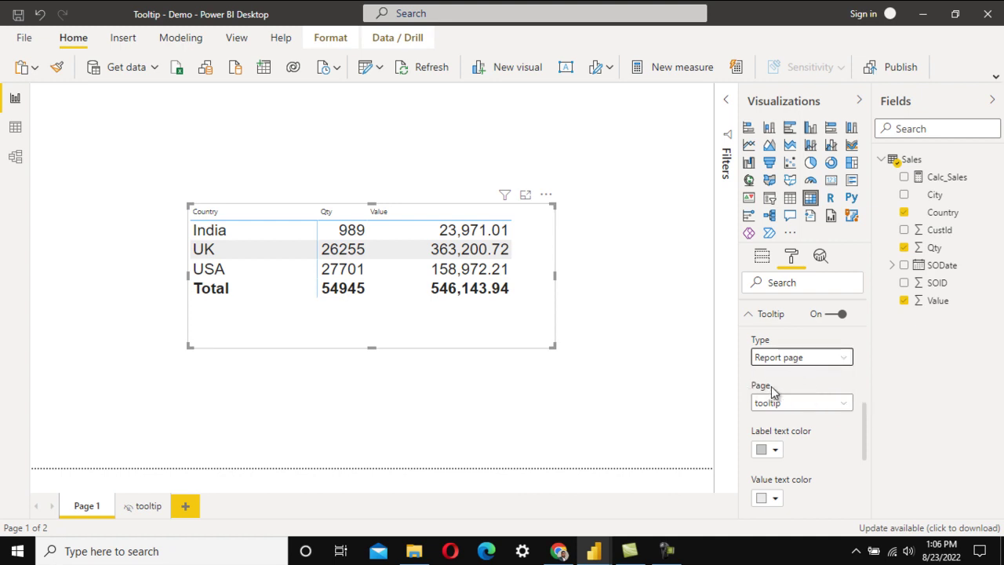
pyautogui.click(799, 408)
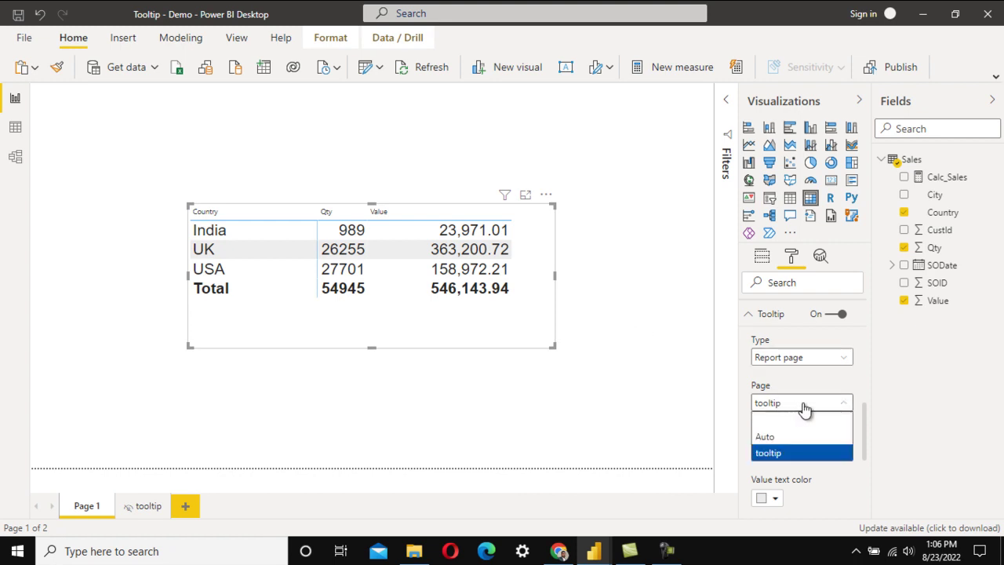
pyautogui.click(793, 454)
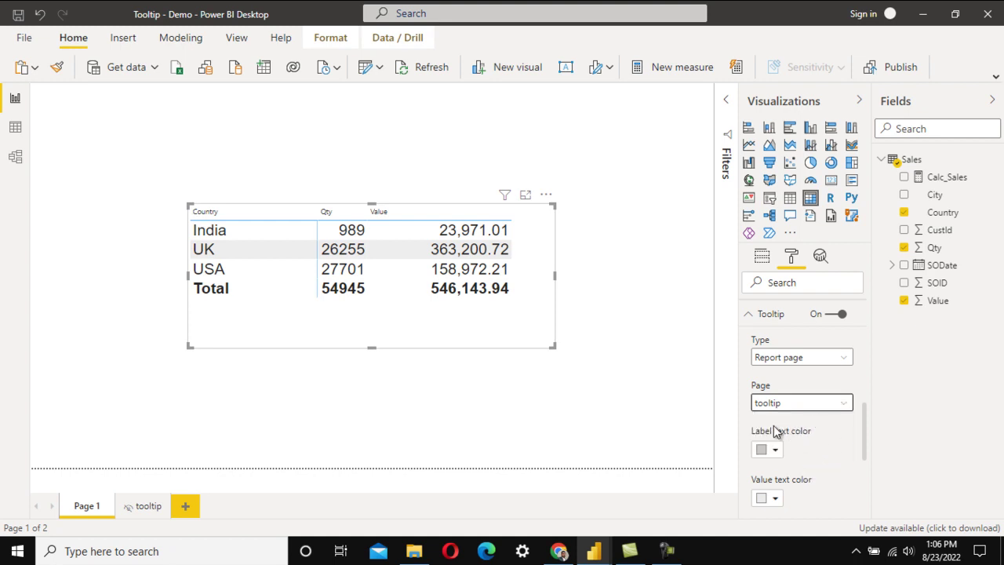
pyautogui.moveTo(865, 438); pyautogui.dragTo(867, 486)
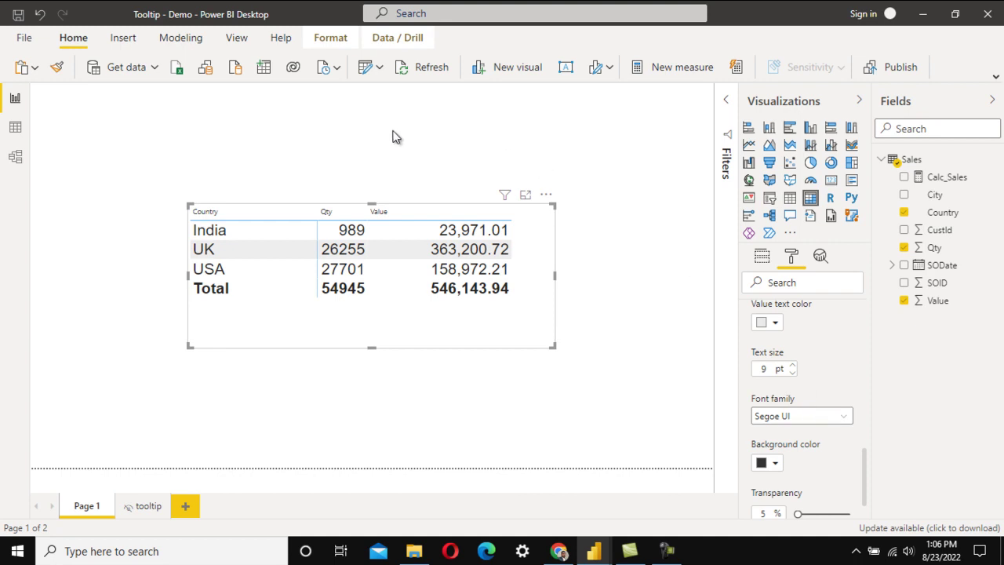
# Preview the Value by City tooltip over the table's rows, then view the 'tooltip' page
pyautogui.click(314, 143)
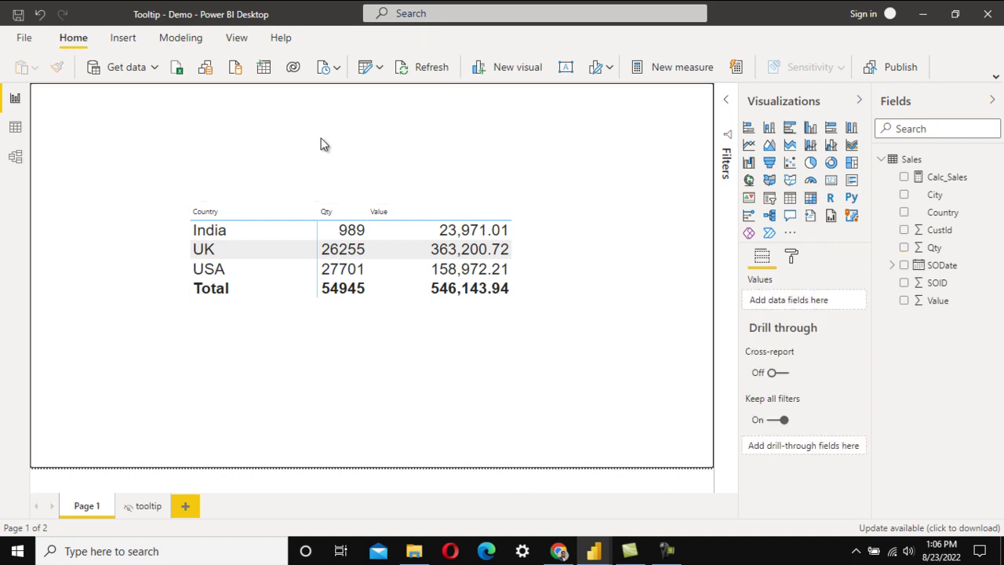
pyautogui.moveTo(338, 237)
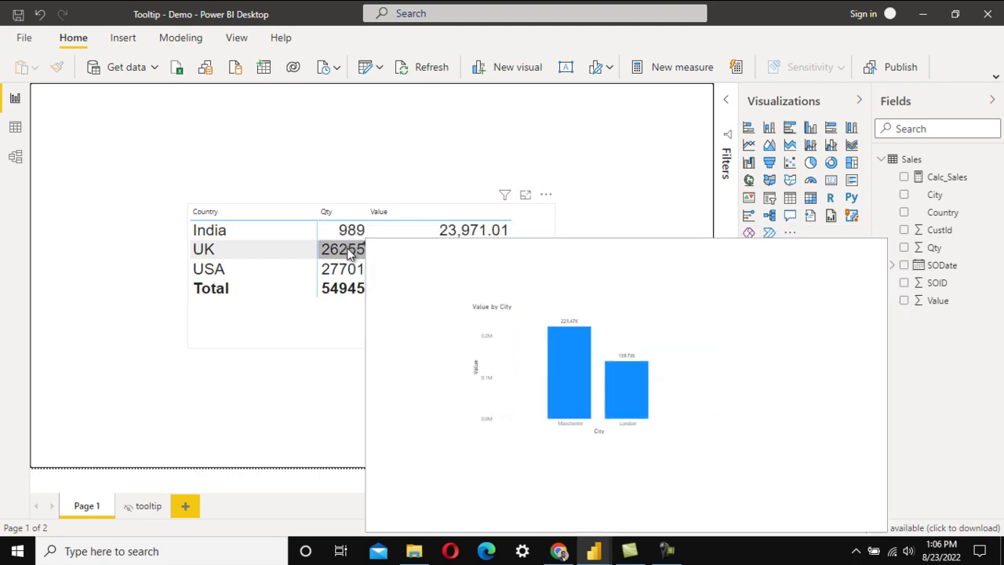
pyautogui.moveTo(351, 273)
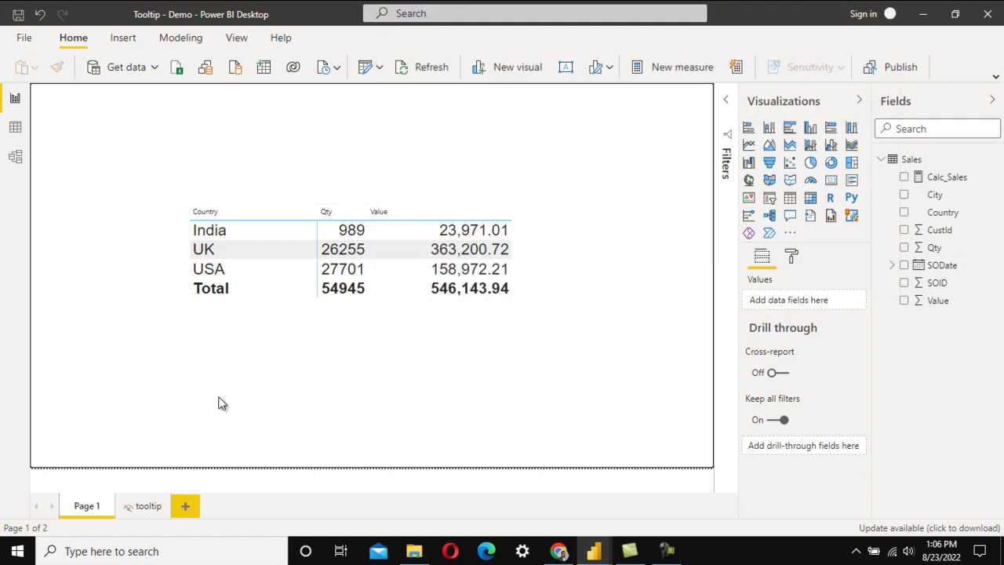
pyautogui.click(134, 506)
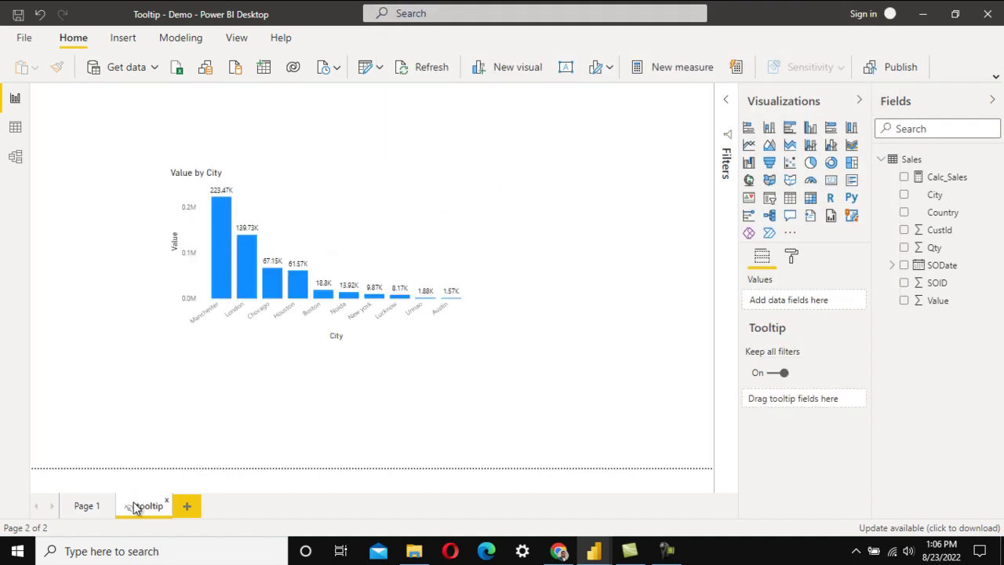
# Deselect the chart and go back to Page 1 with its 546,143.94 Value total
pyautogui.click(646, 228)
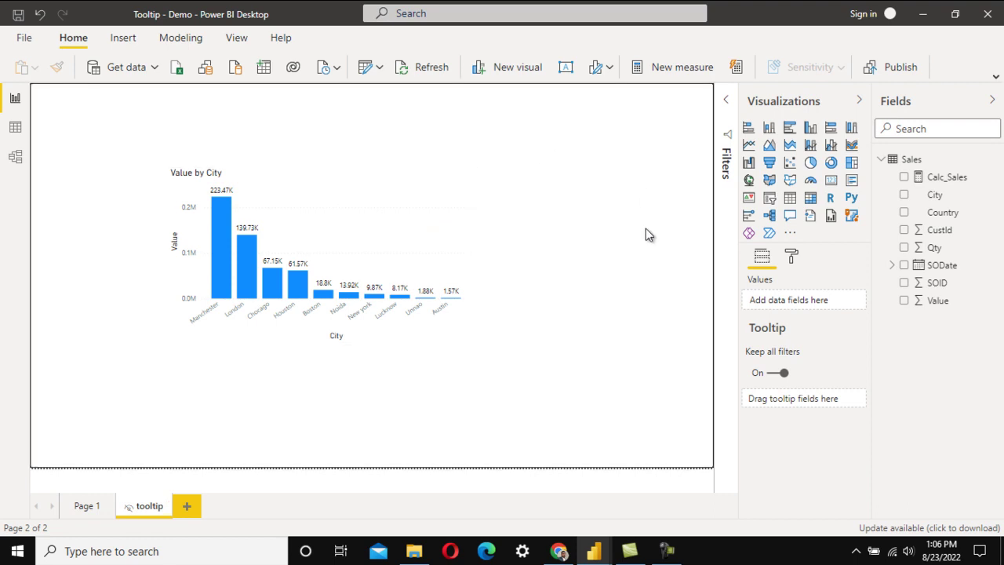
pyautogui.click(796, 259)
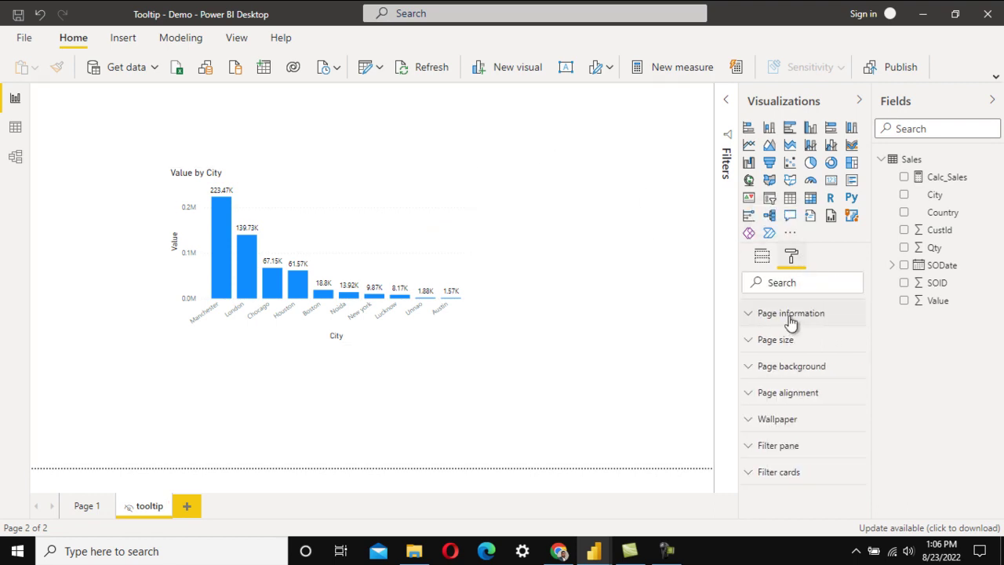
pyautogui.click(87, 506)
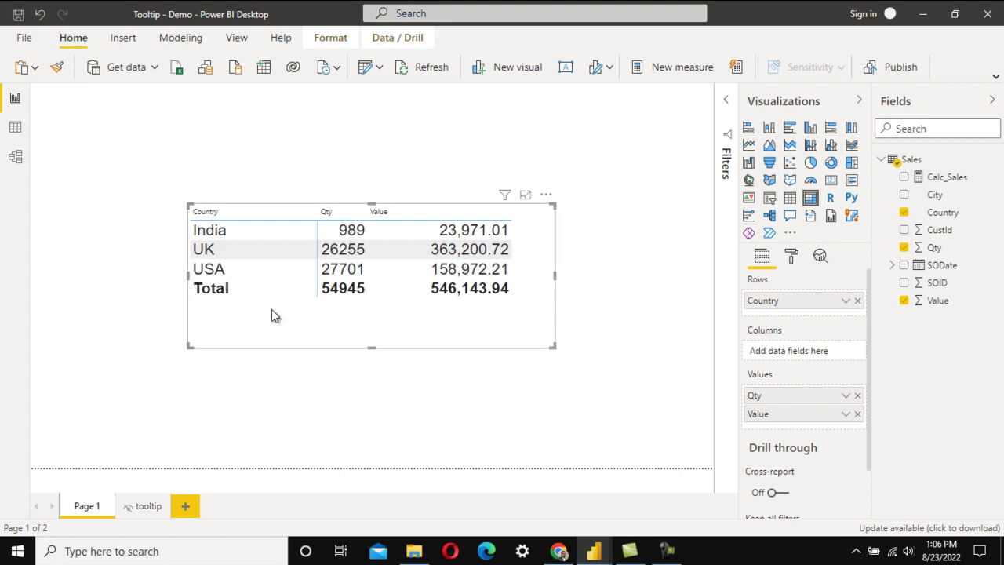
pyautogui.moveTo(471, 295)
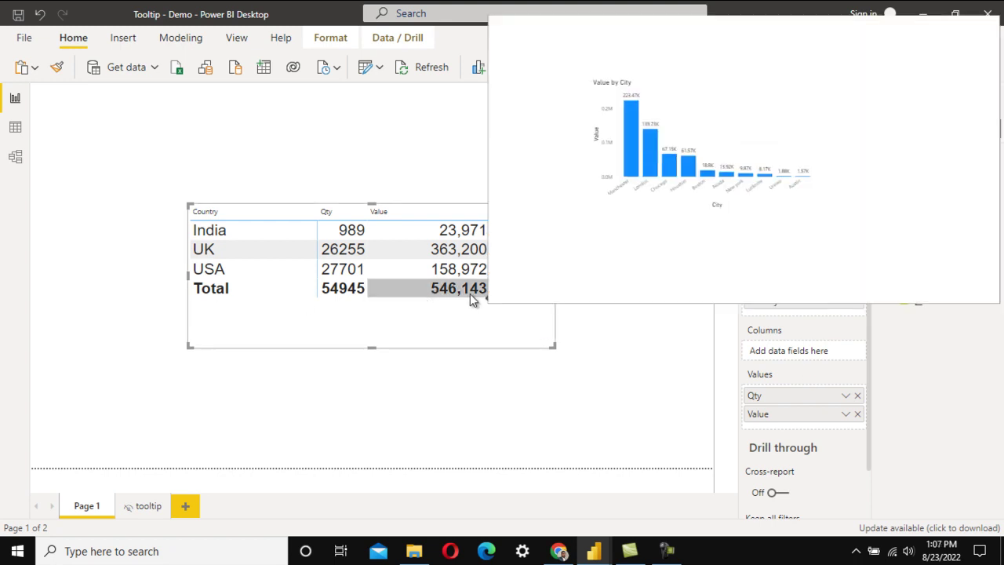
pyautogui.click(122, 216)
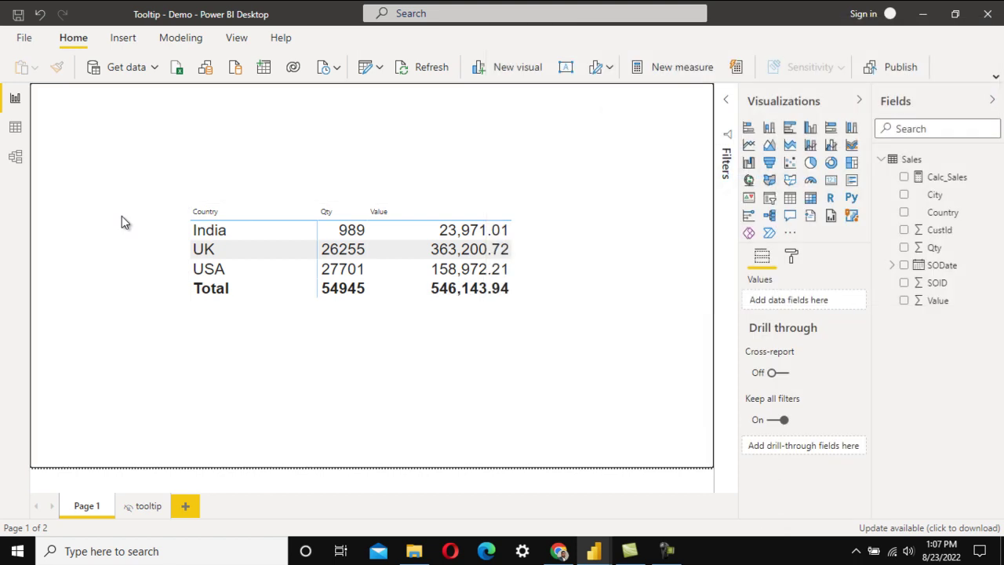